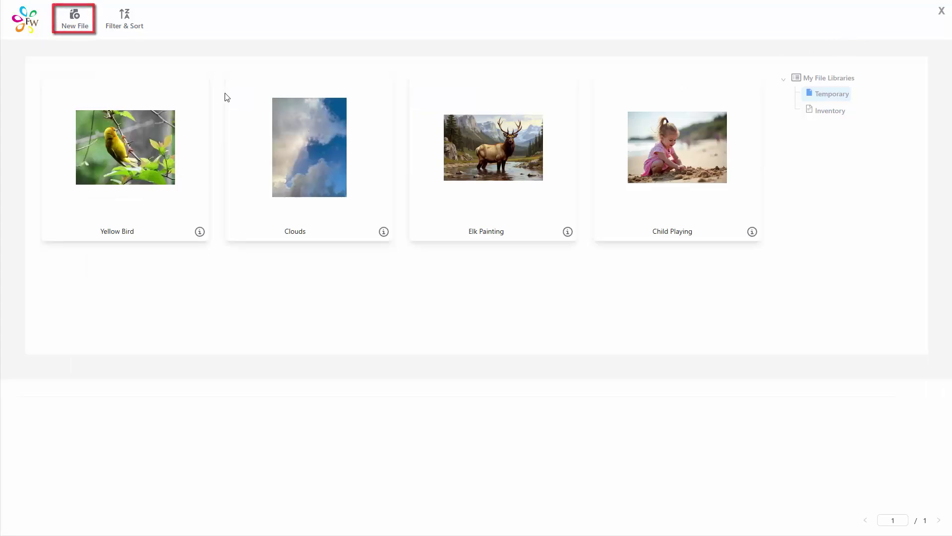
Step: Upload Emerald-Forest.jpg from the PC into the file library and select it
{"action": "left_click", "coordinate": [82, 25]}
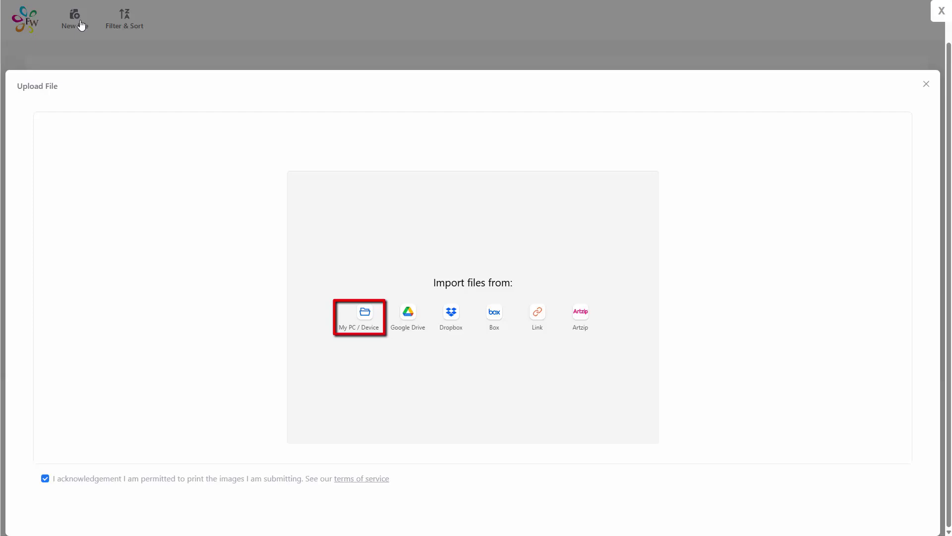
{"action": "left_click", "coordinate": [365, 312]}
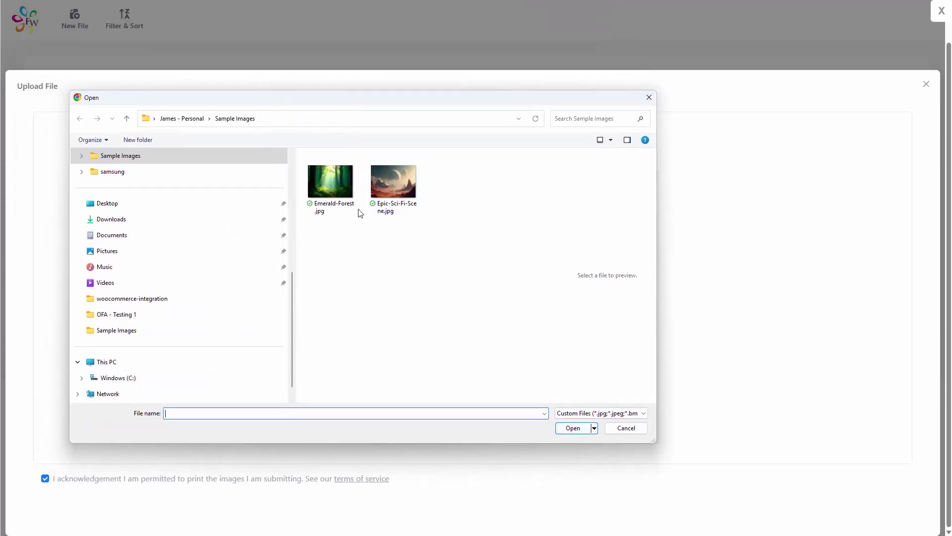
{"action": "left_click", "coordinate": [353, 209]}
{"action": "left_click", "coordinate": [574, 428]}
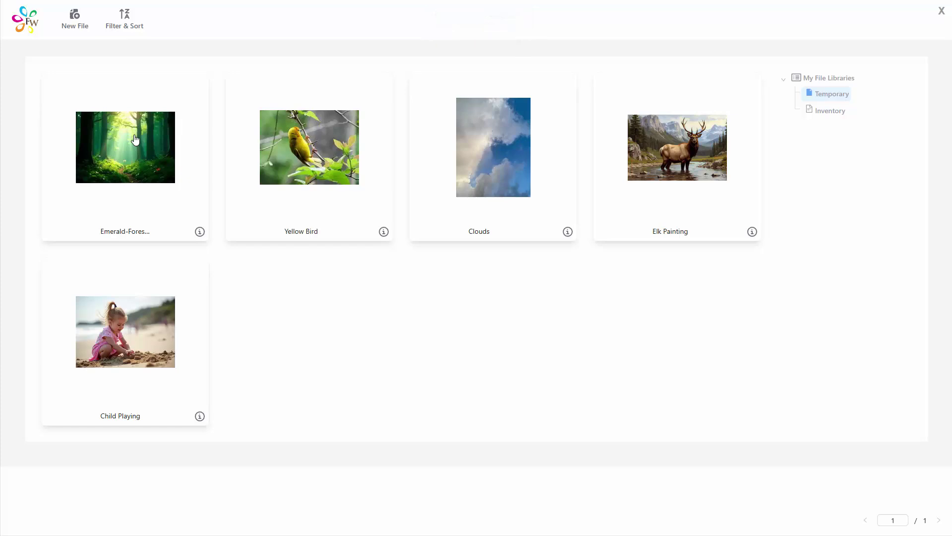
{"action": "left_click", "coordinate": [135, 139]}
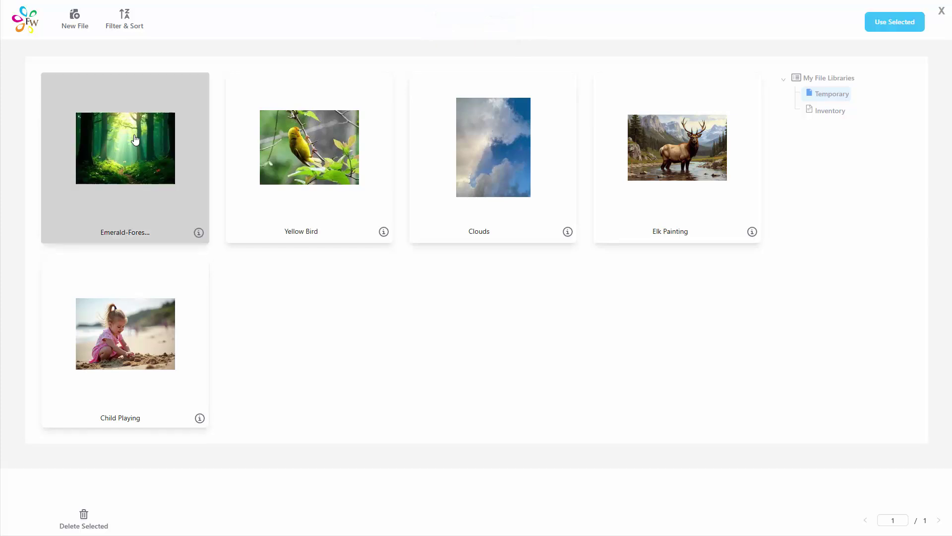
Step: Start a new print with the forest image and display product types as a picture grid
{"action": "left_click", "coordinate": [867, 23]}
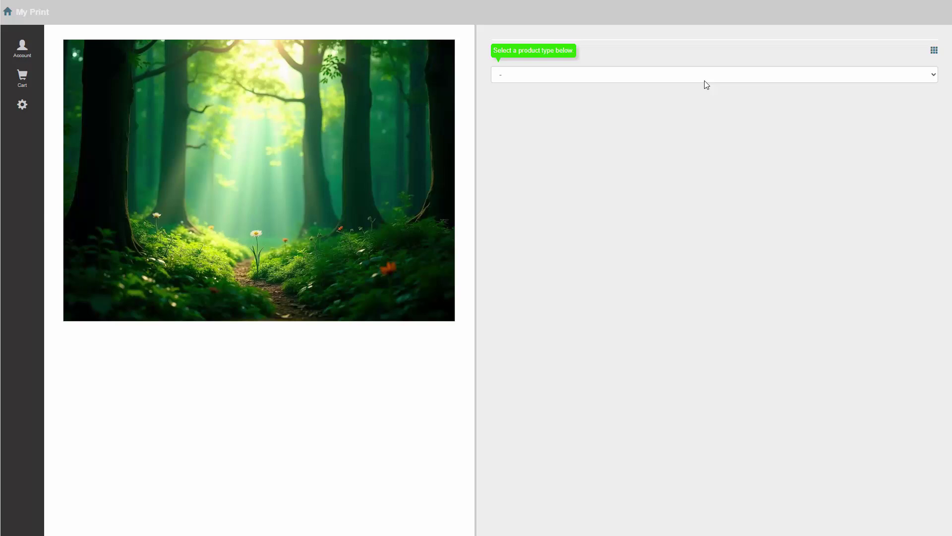
{"action": "left_click", "coordinate": [706, 82]}
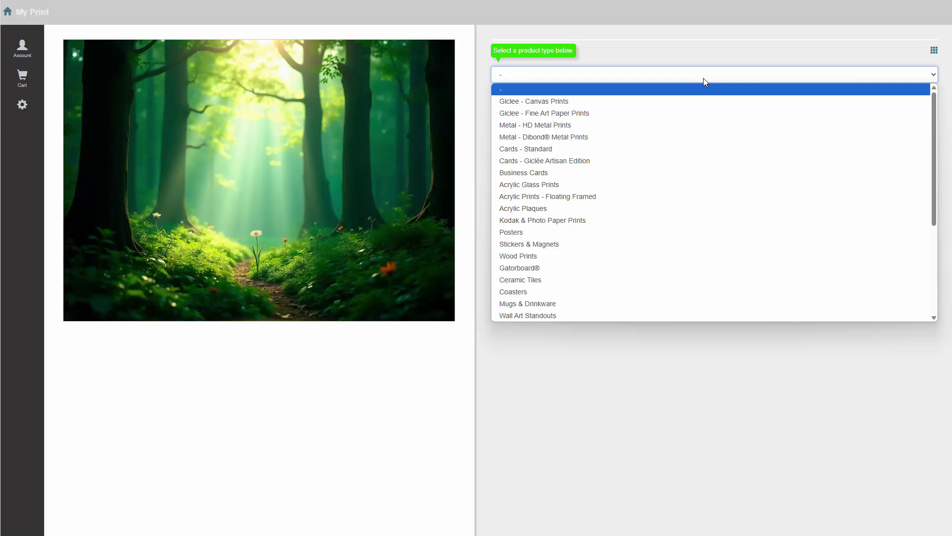
{"action": "left_click", "coordinate": [704, 78]}
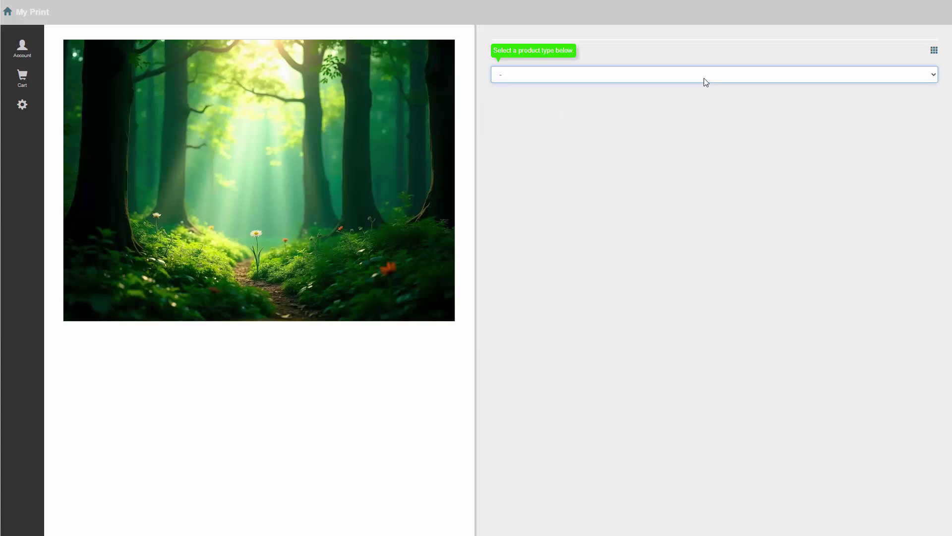
{"action": "left_click", "coordinate": [935, 51]}
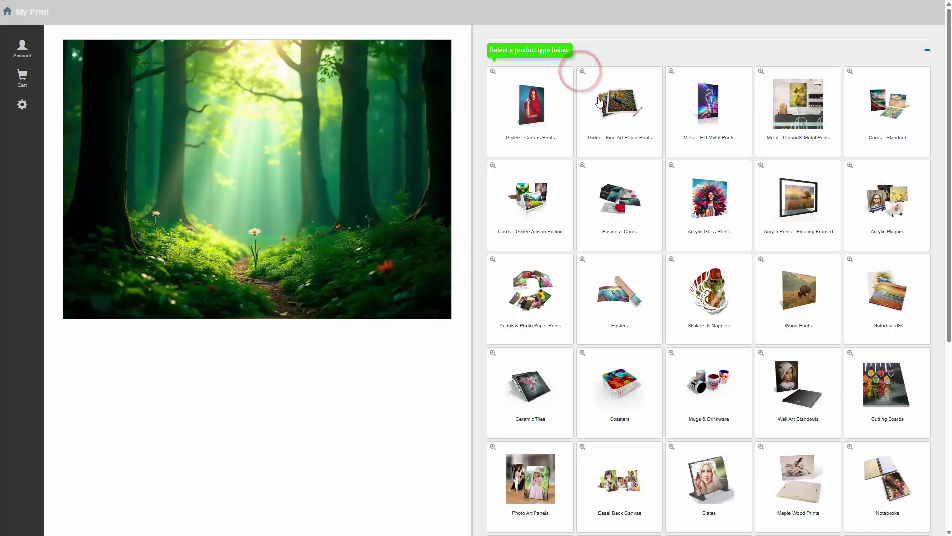
{"action": "left_click", "coordinate": [583, 72]}
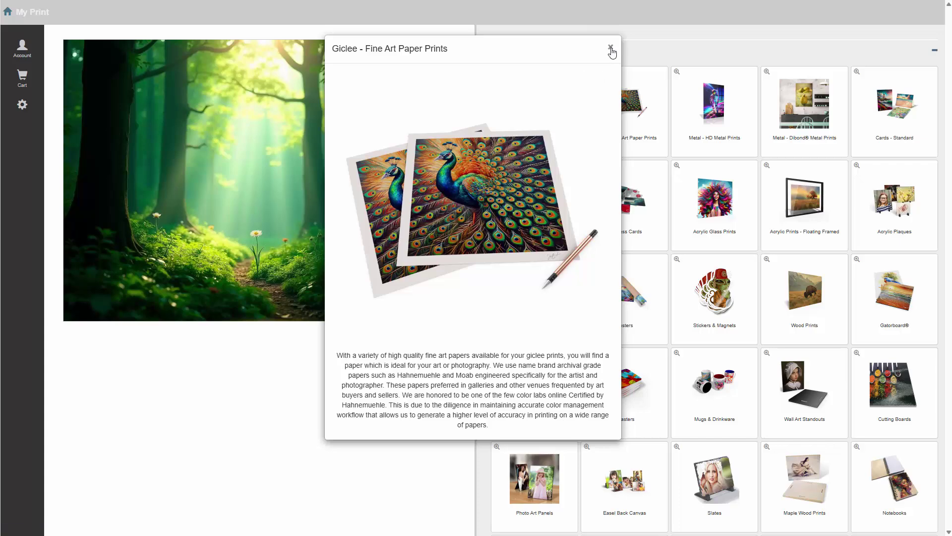
{"action": "left_click", "coordinate": [611, 47]}
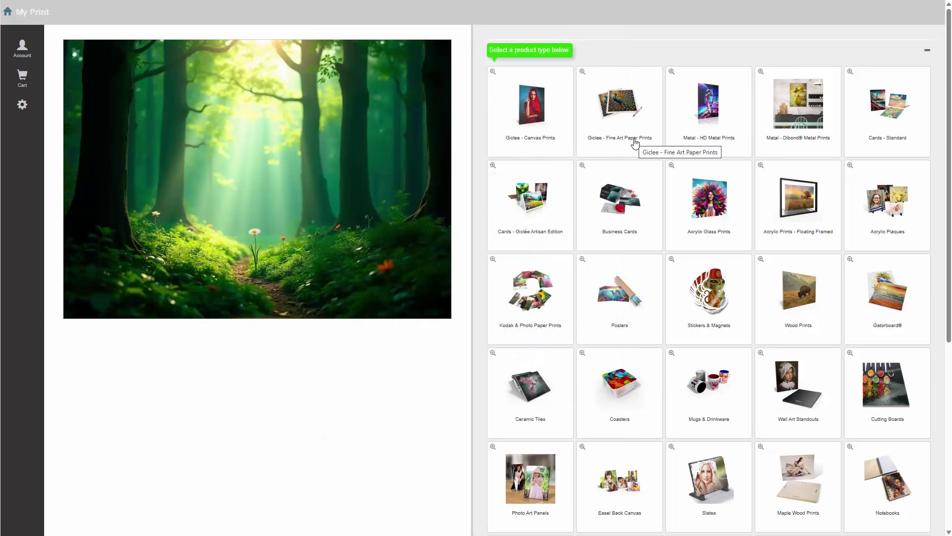
Step: Choose Giclee Fine Art Paper on Watercolor Bright White with a 1/2" extra border
{"action": "left_click", "coordinate": [627, 109]}
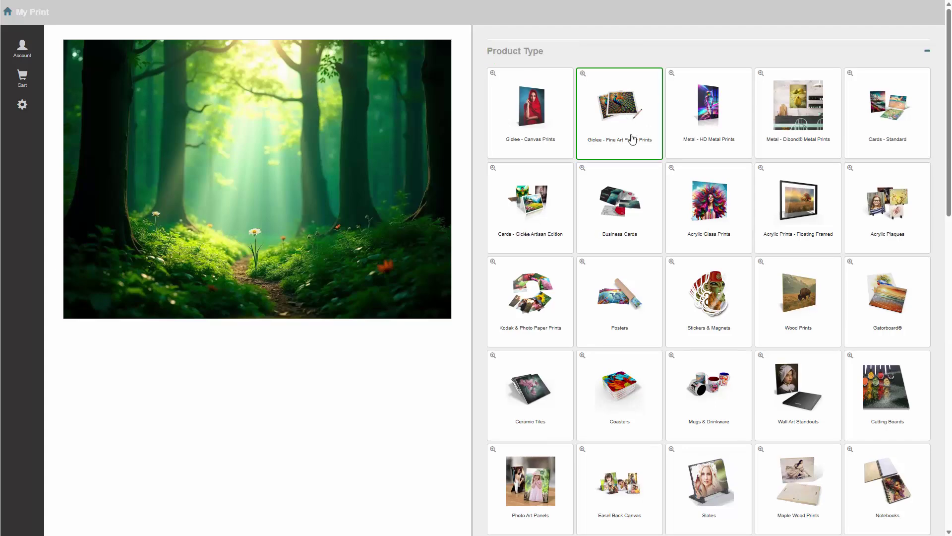
{"action": "scroll", "coordinate": [633, 139], "scroll_direction": "down", "scroll_amount": 6}
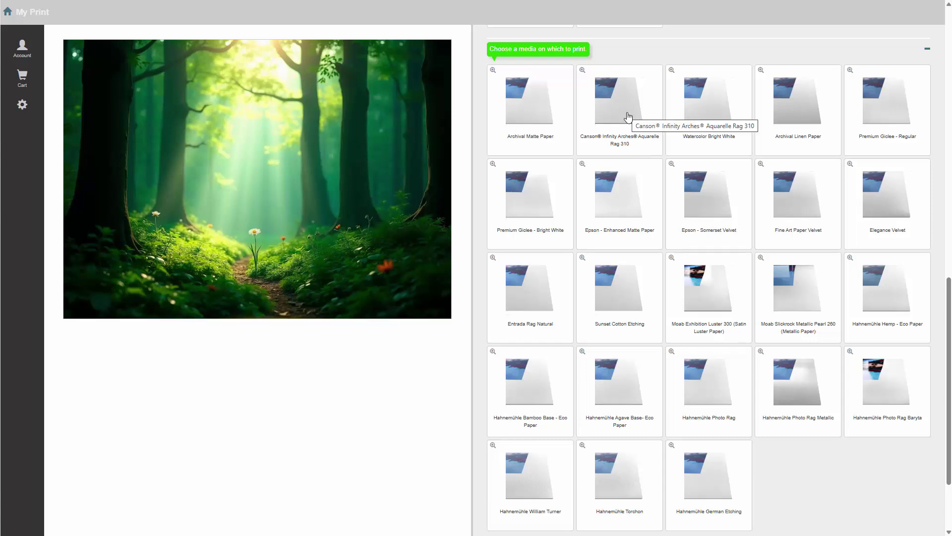
{"action": "left_click", "coordinate": [708, 108]}
{"action": "scroll", "coordinate": [644, 191], "scroll_direction": "down", "scroll_amount": 5}
{"action": "scroll", "coordinate": [645, 192], "scroll_direction": "down", "scroll_amount": 4}
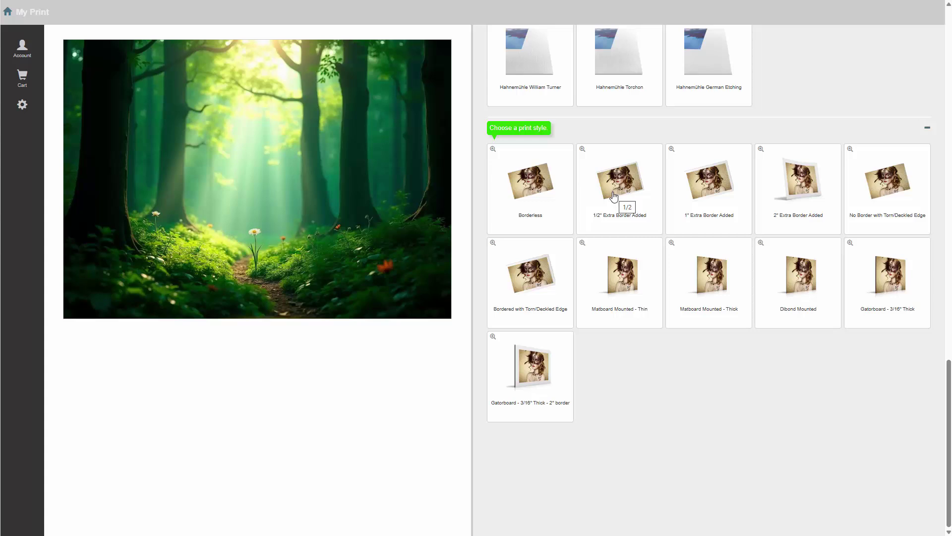
{"action": "left_click", "coordinate": [615, 198]}
{"action": "scroll", "coordinate": [628, 262], "scroll_direction": "down", "scroll_amount": 1}
{"action": "scroll", "coordinate": [629, 261], "scroll_direction": "down", "scroll_amount": 3}
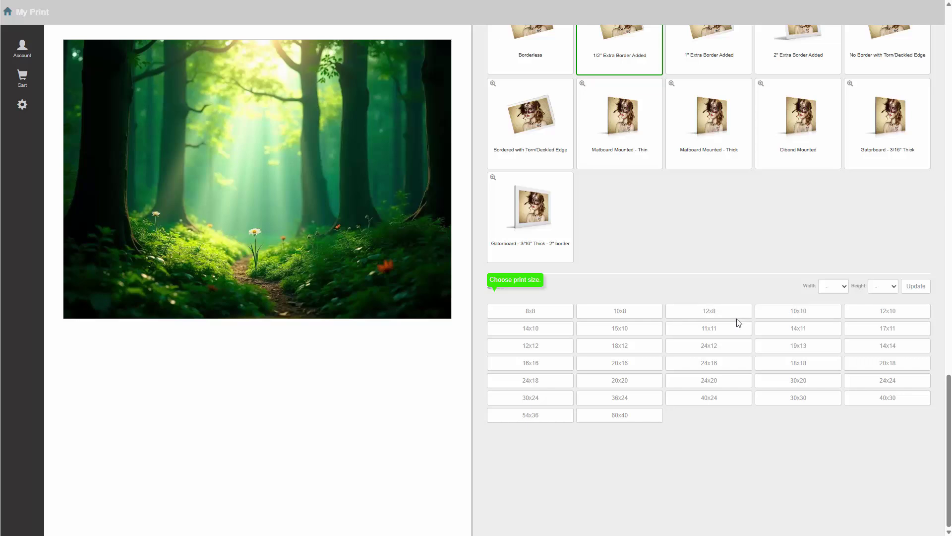
Step: Change the 12x8 size to a custom 11 x 8 inch print at $9.00 each
{"action": "left_click", "coordinate": [718, 317]}
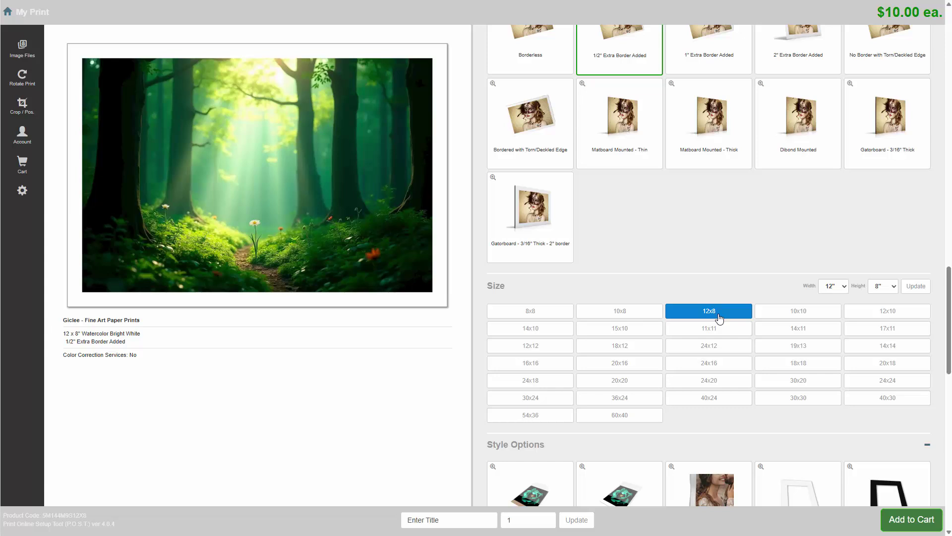
{"action": "left_click", "coordinate": [846, 288]}
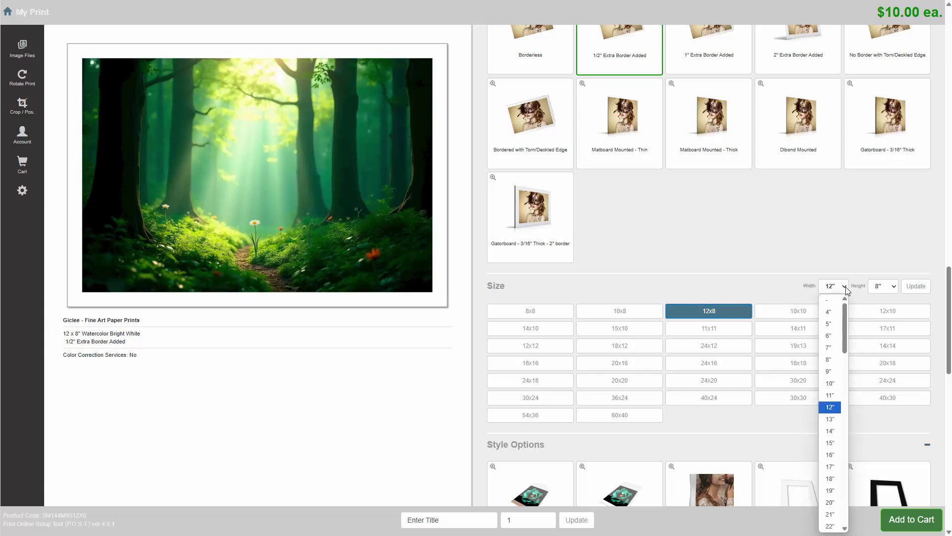
{"action": "left_click", "coordinate": [838, 395]}
{"action": "left_click", "coordinate": [917, 286]}
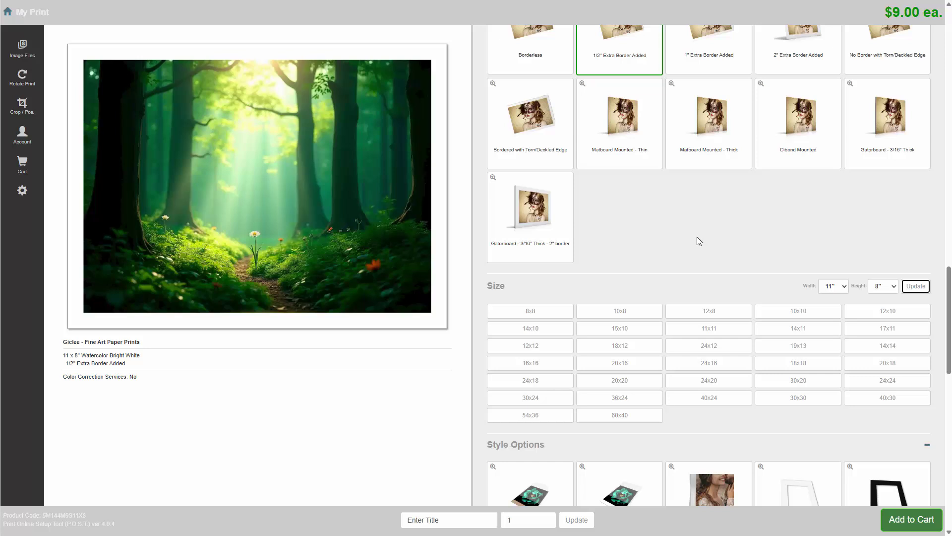
Step: Frame the print in the Gallery Economy Standard Black frame at 12 x 9 inches
{"action": "scroll", "coordinate": [697, 238], "scroll_direction": "down", "scroll_amount": 4}
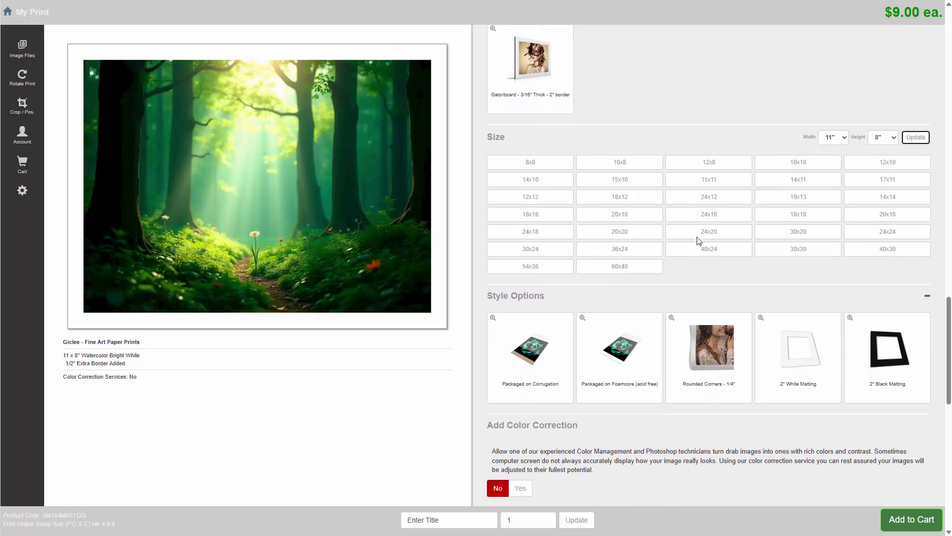
{"action": "scroll", "coordinate": [697, 238], "scroll_direction": "down", "scroll_amount": 8}
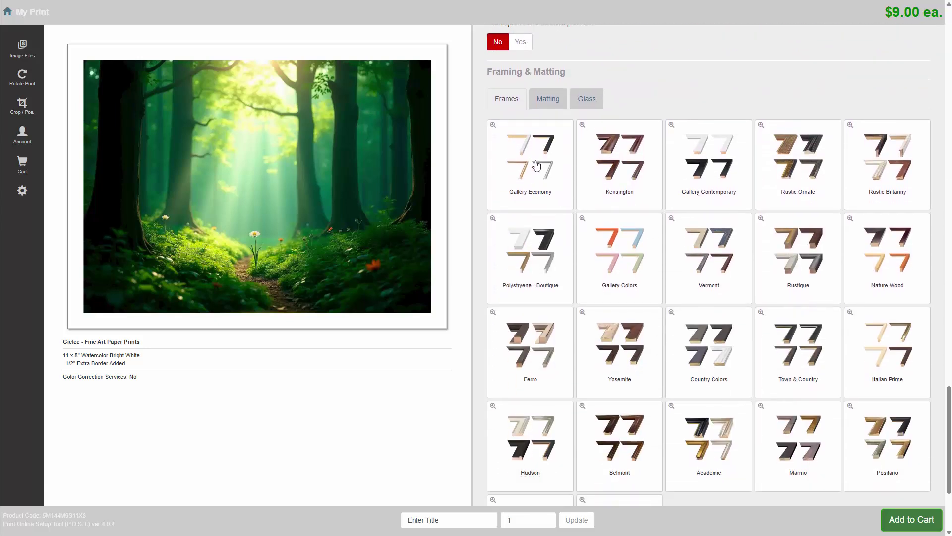
{"action": "left_click", "coordinate": [536, 165]}
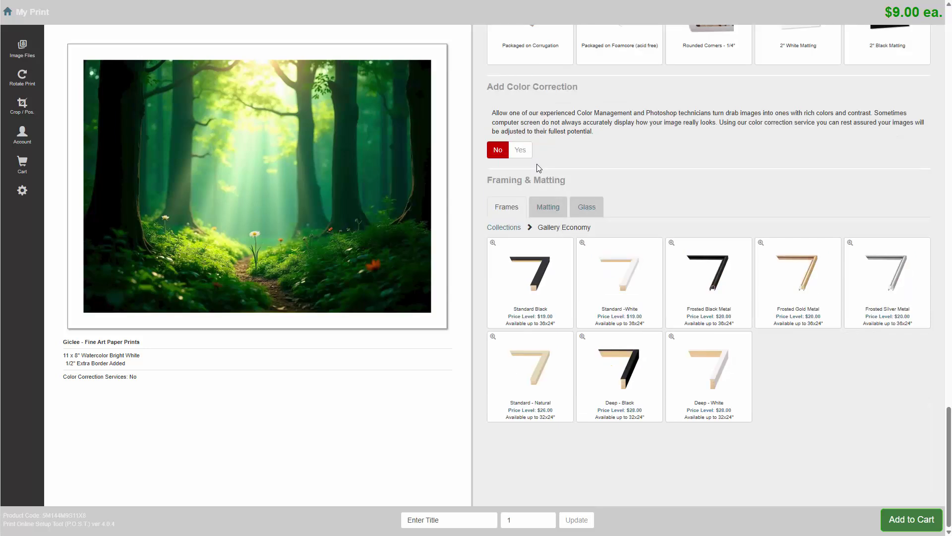
{"action": "left_click", "coordinate": [542, 291]}
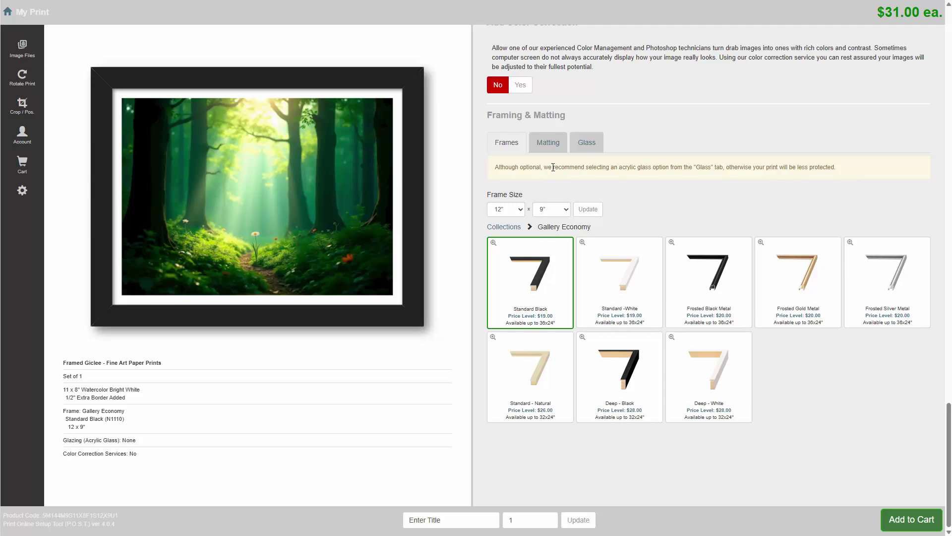
Step: Add a Nottingham 4-ply mat and Conservation Clear glass, bringing the price to $61.00
{"action": "left_click", "coordinate": [548, 143]}
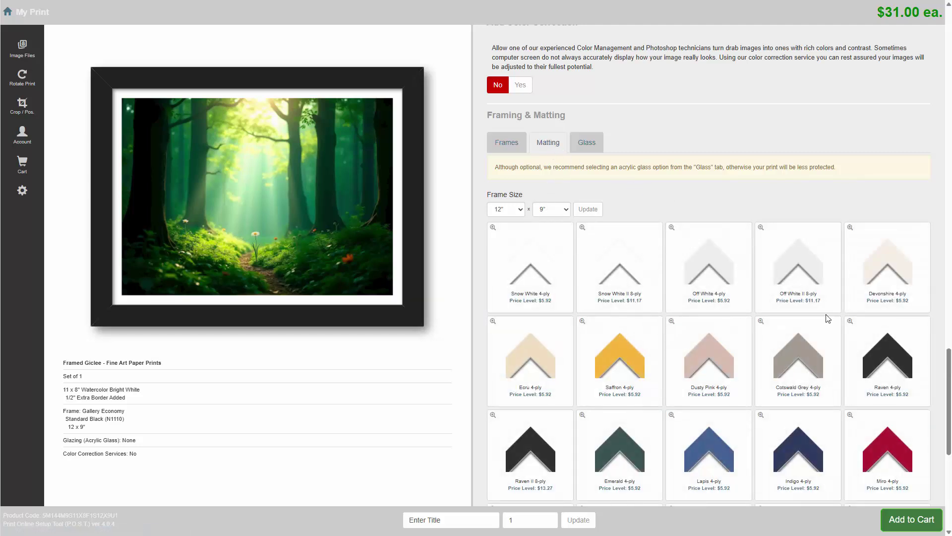
{"action": "scroll", "coordinate": [827, 320], "scroll_direction": "down", "scroll_amount": 5}
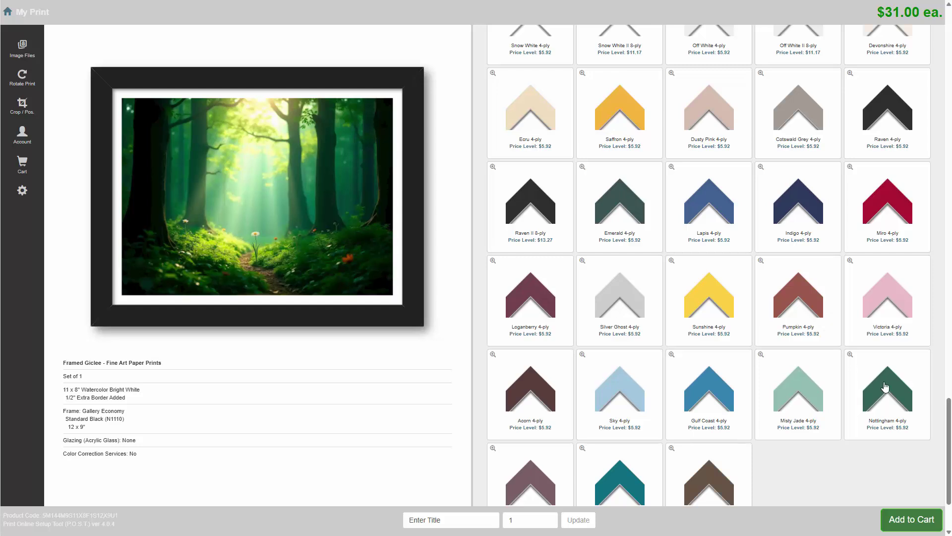
{"action": "left_click", "coordinate": [886, 387]}
{"action": "scroll", "coordinate": [791, 338], "scroll_direction": "up", "scroll_amount": 6}
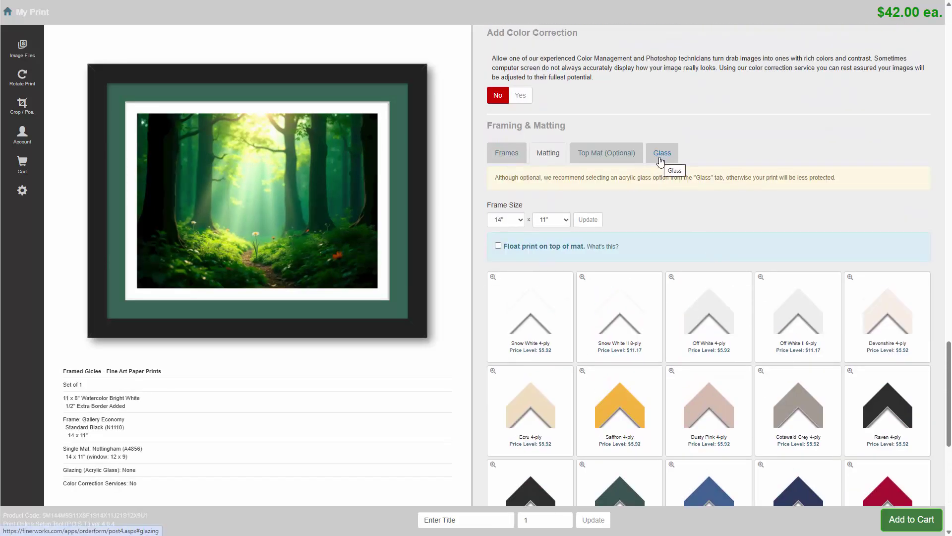
{"action": "left_click", "coordinate": [660, 158]}
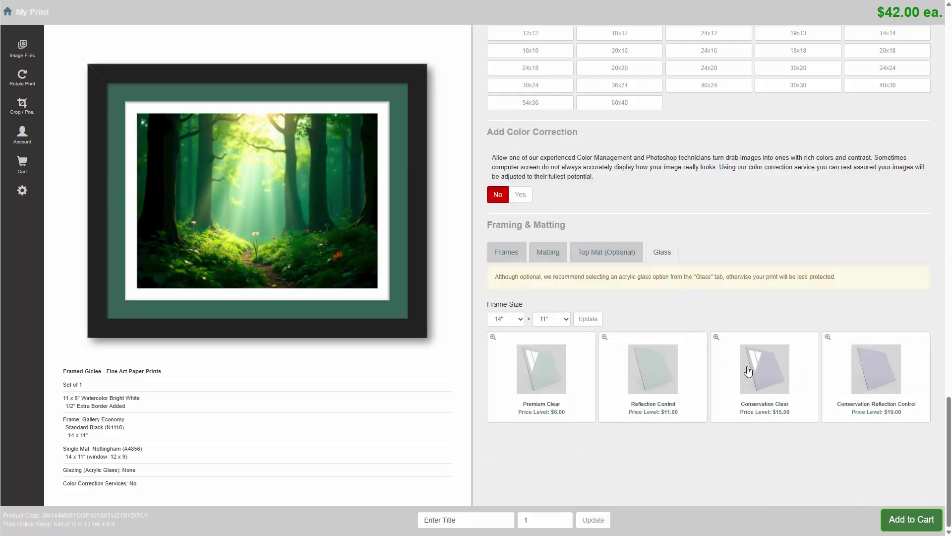
{"action": "left_click", "coordinate": [763, 377]}
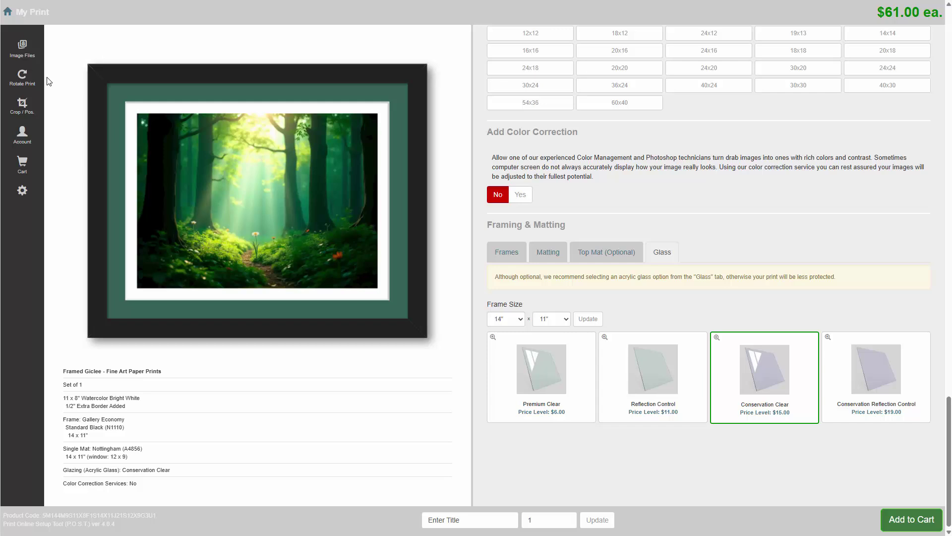
Step: Rotate the print to portrait and back to landscape, showing the Replace/Rotate/Crop options
{"action": "left_click", "coordinate": [22, 77]}
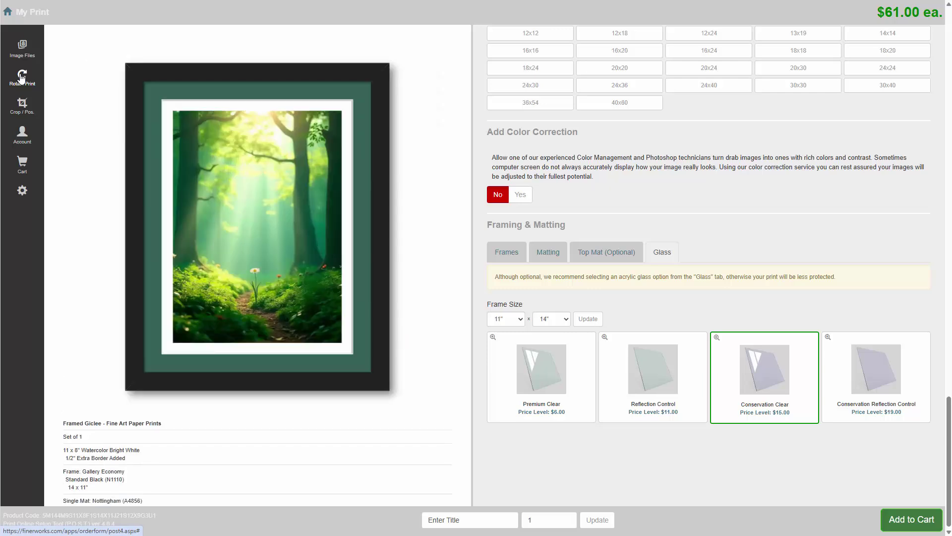
{"action": "left_click", "coordinate": [21, 78]}
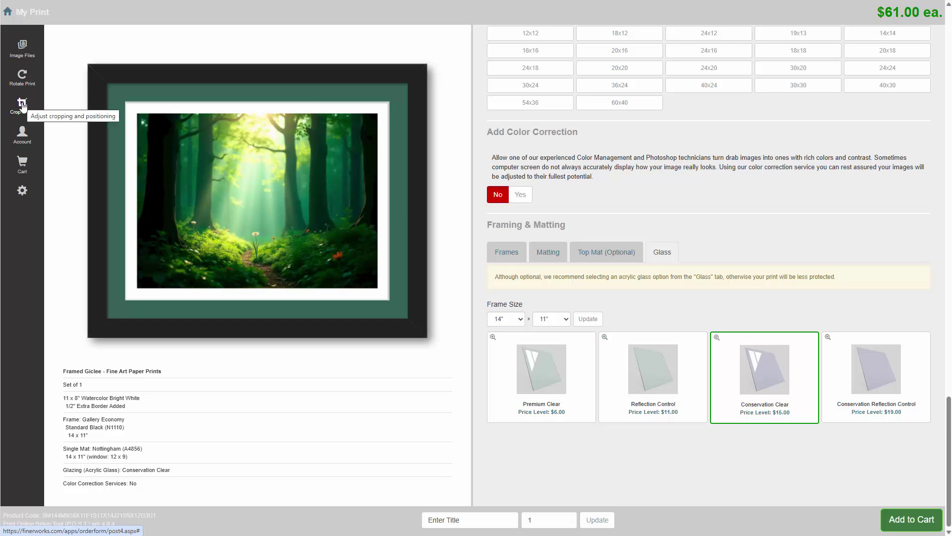
{"action": "mouse_move", "coordinate": [228, 196]}
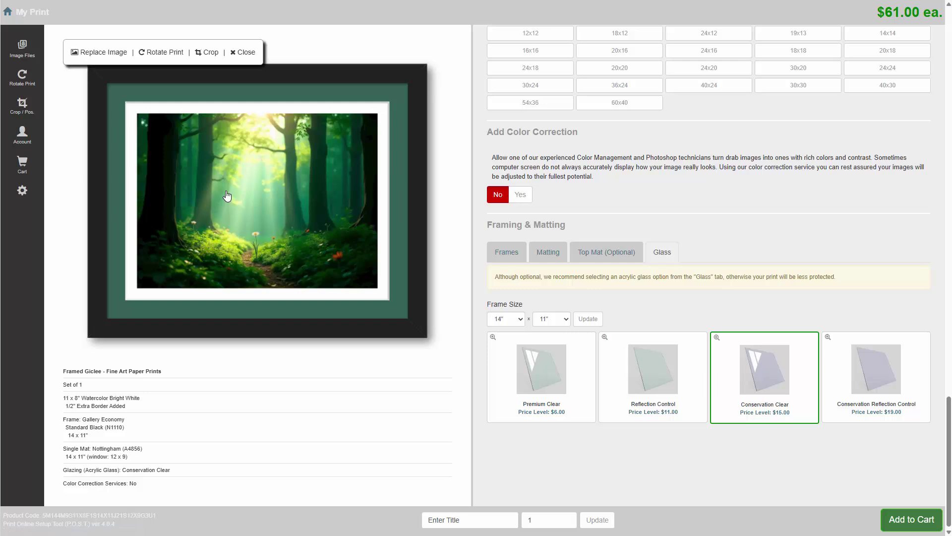
Step: In the crop editor, scale the forest image to 117% and move it higher
{"action": "left_click", "coordinate": [211, 57]}
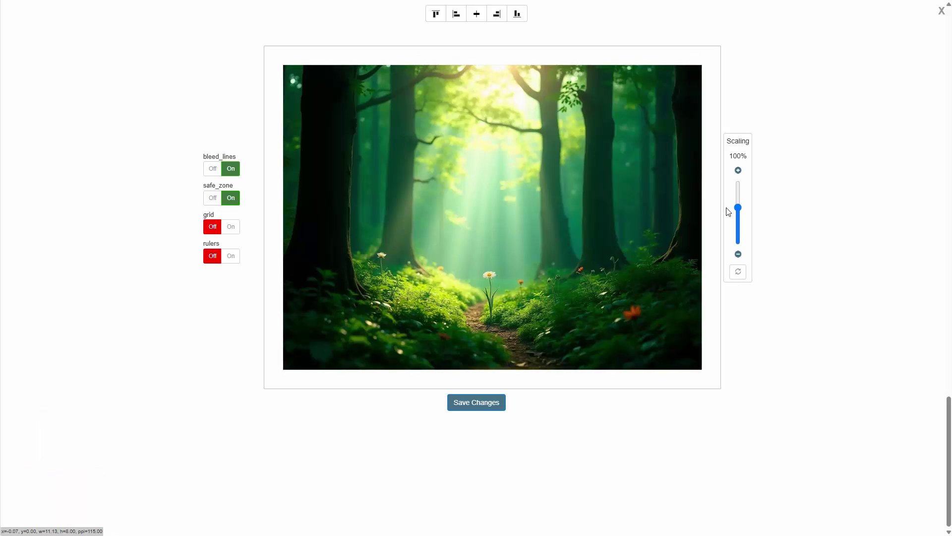
{"action": "mouse_move", "coordinate": [644, 215]}
{"action": "left_mouse_down"}
{"action": "mouse_move", "coordinate": [623, 215]}
{"action": "mouse_move", "coordinate": [634, 215]}
{"action": "left_mouse_up"}
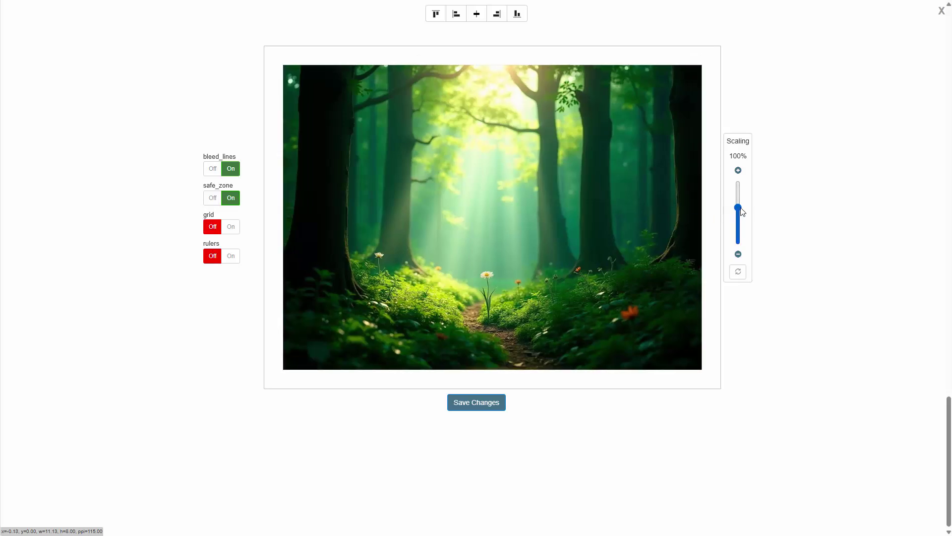
{"action": "left_click_drag", "start_coordinate": [741, 208], "coordinate": [739, 201]}
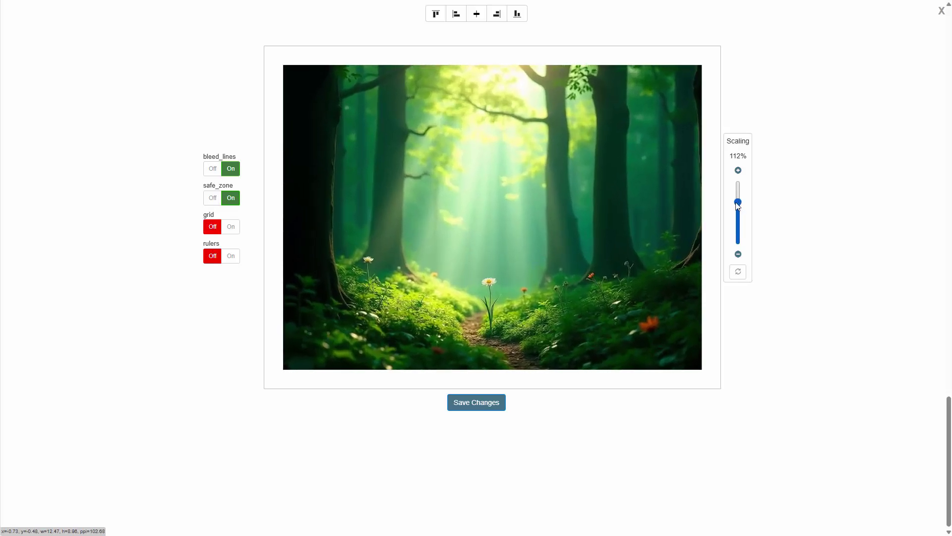
{"action": "left_click_drag", "start_coordinate": [563, 215], "coordinate": [563, 191]}
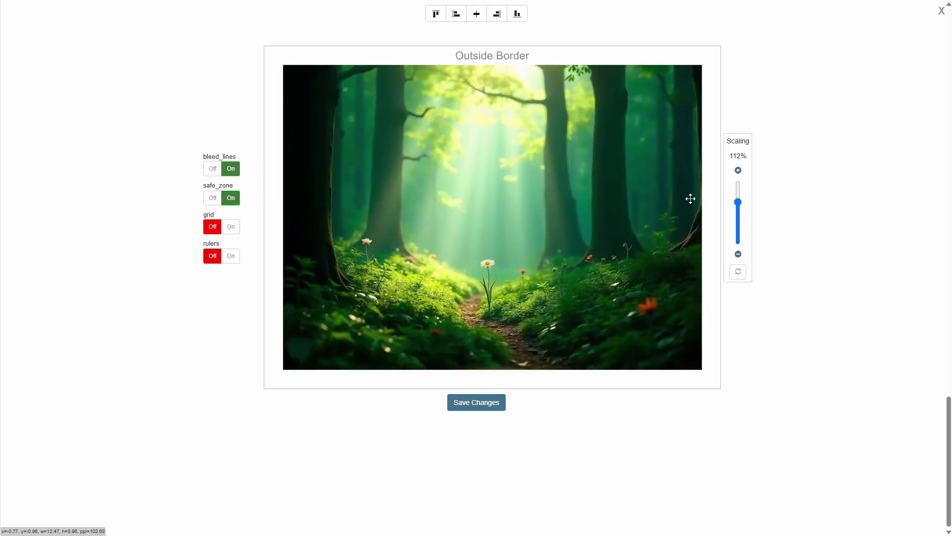
{"action": "left_click_drag", "start_coordinate": [737, 200], "coordinate": [738, 199]}
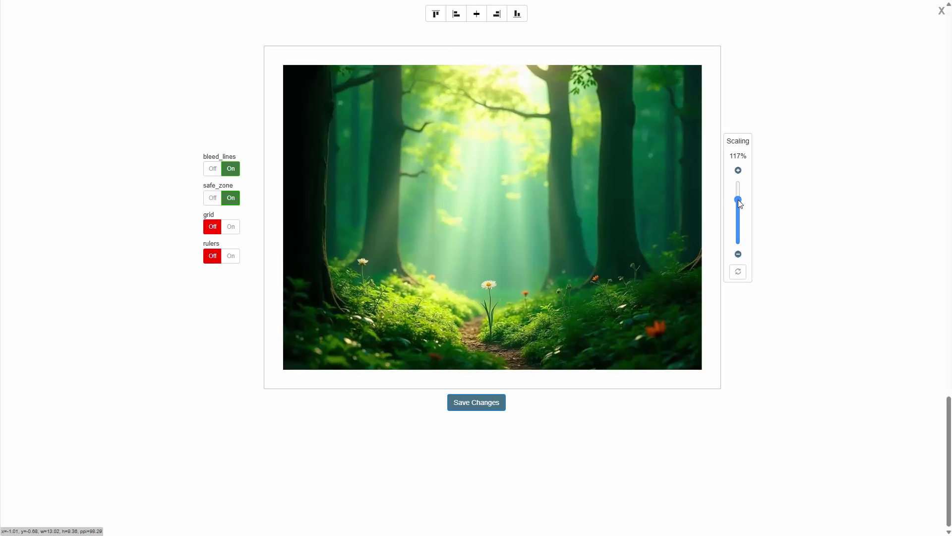
{"action": "left_click_drag", "start_coordinate": [529, 236], "coordinate": [523, 201]}
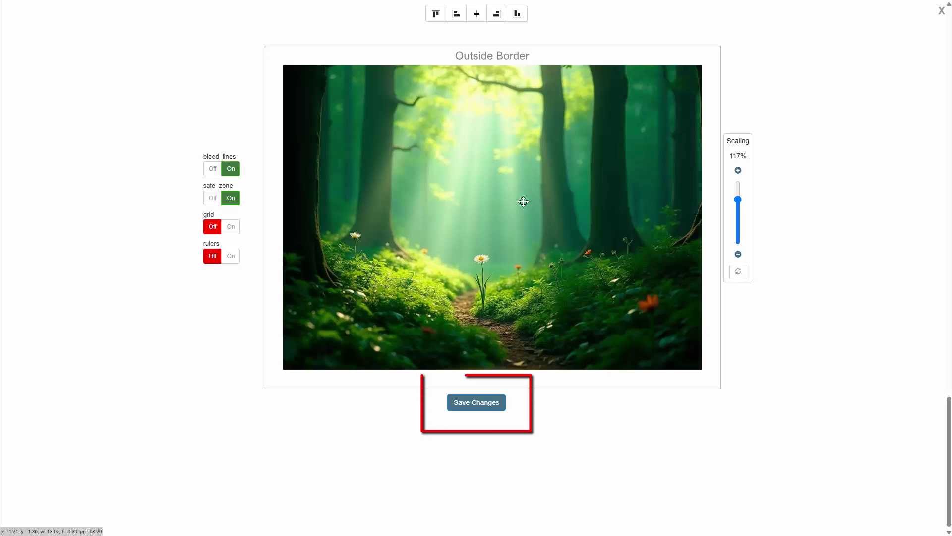
Step: Save the crop changes and add the framed forest print to the cart at $61.00
{"action": "left_click", "coordinate": [469, 399]}
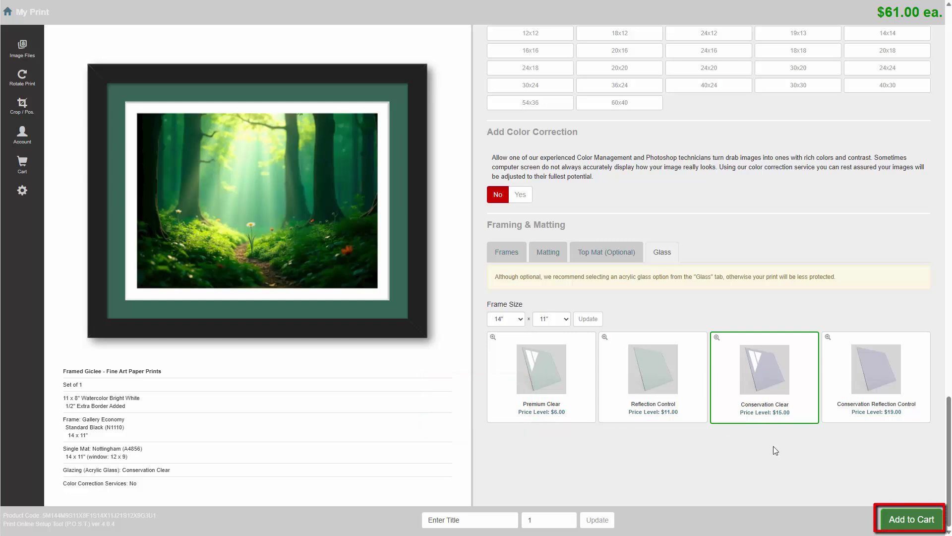
{"action": "left_click", "coordinate": [904, 520]}
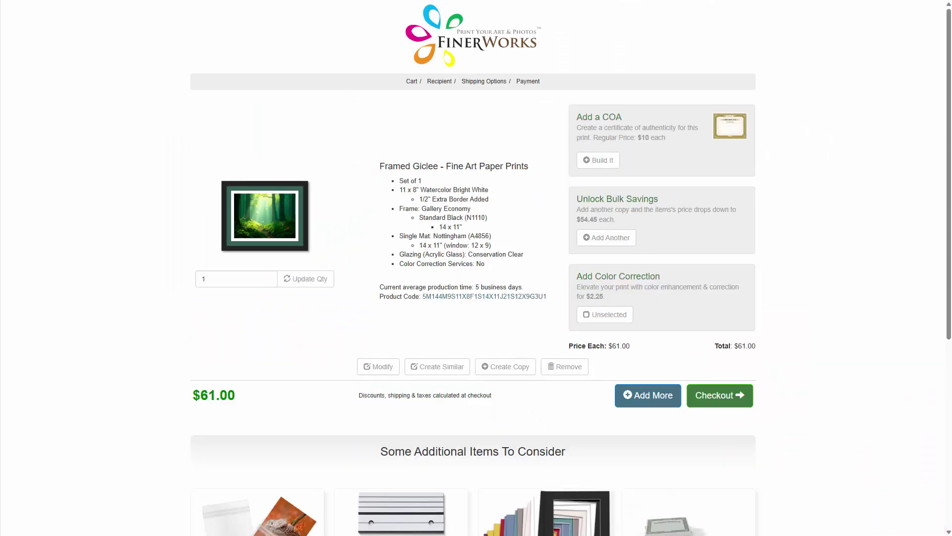